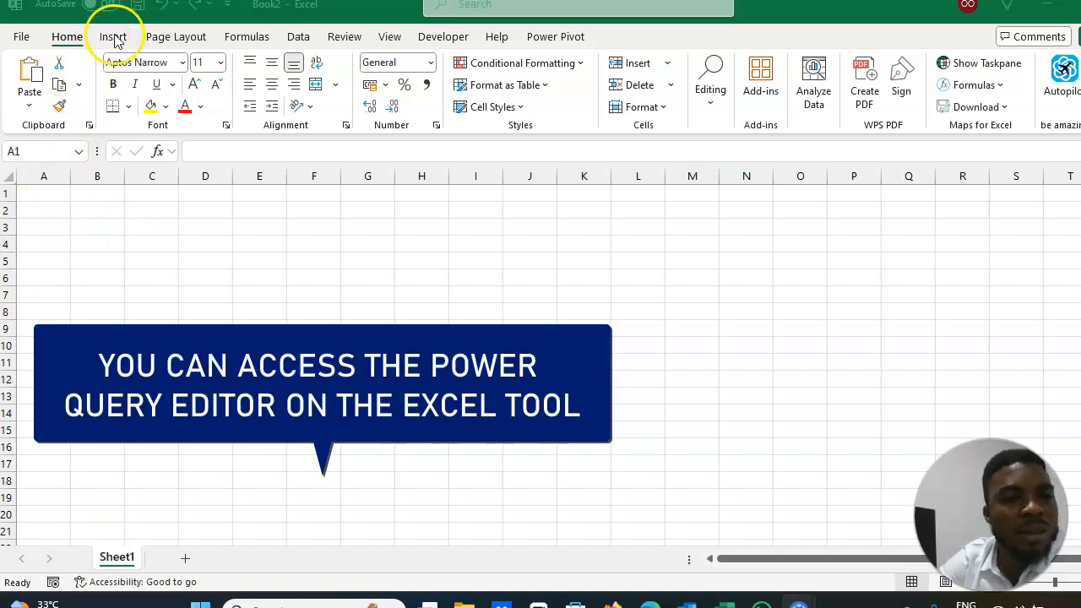
pyautogui.click(173, 40)
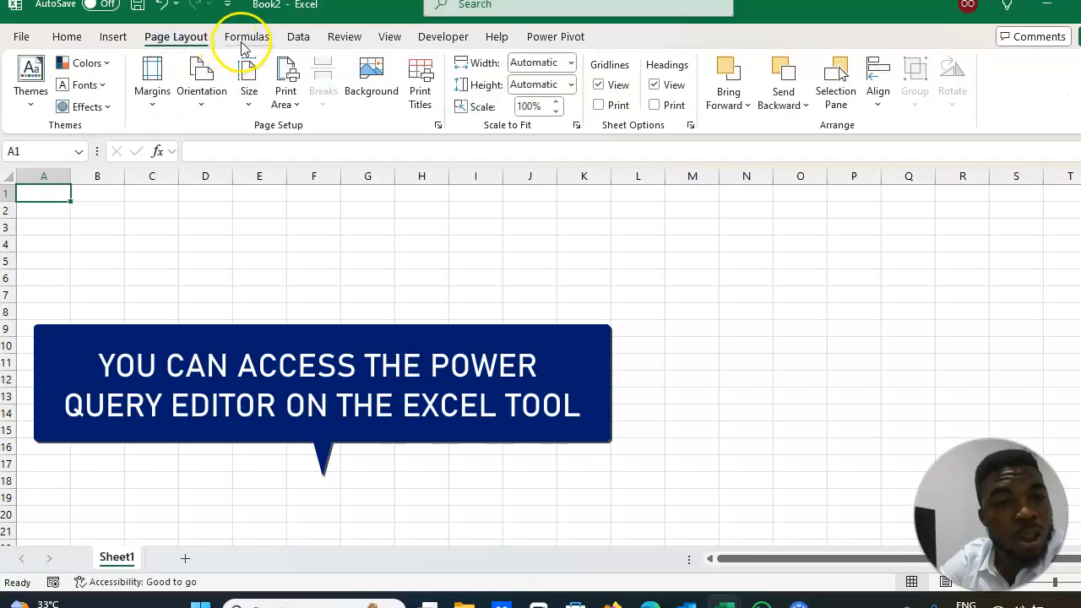
pyautogui.click(242, 42)
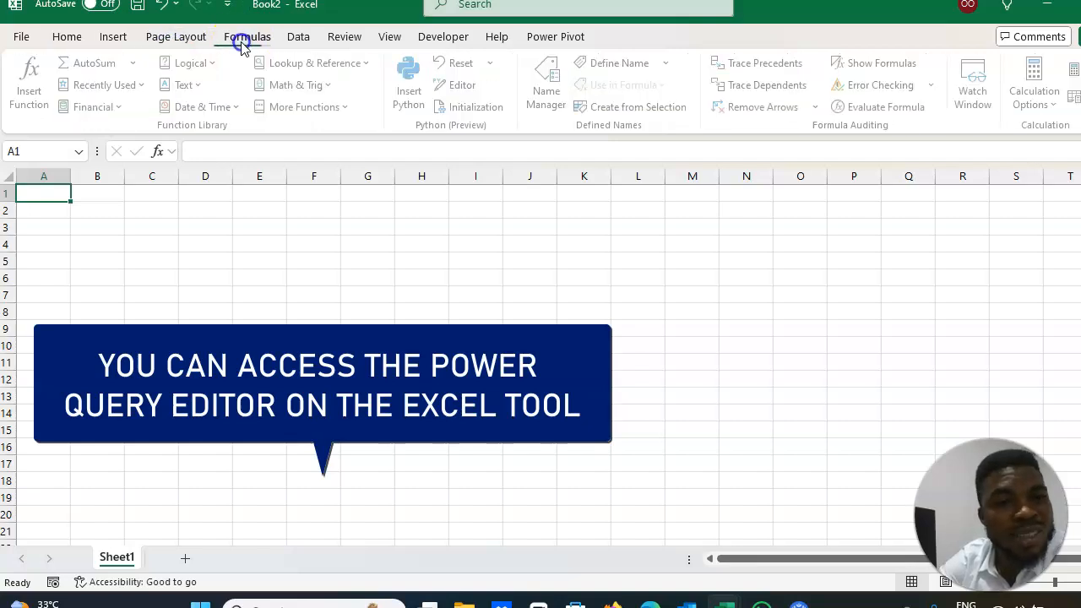
pyautogui.click(286, 41)
pyautogui.click(342, 37)
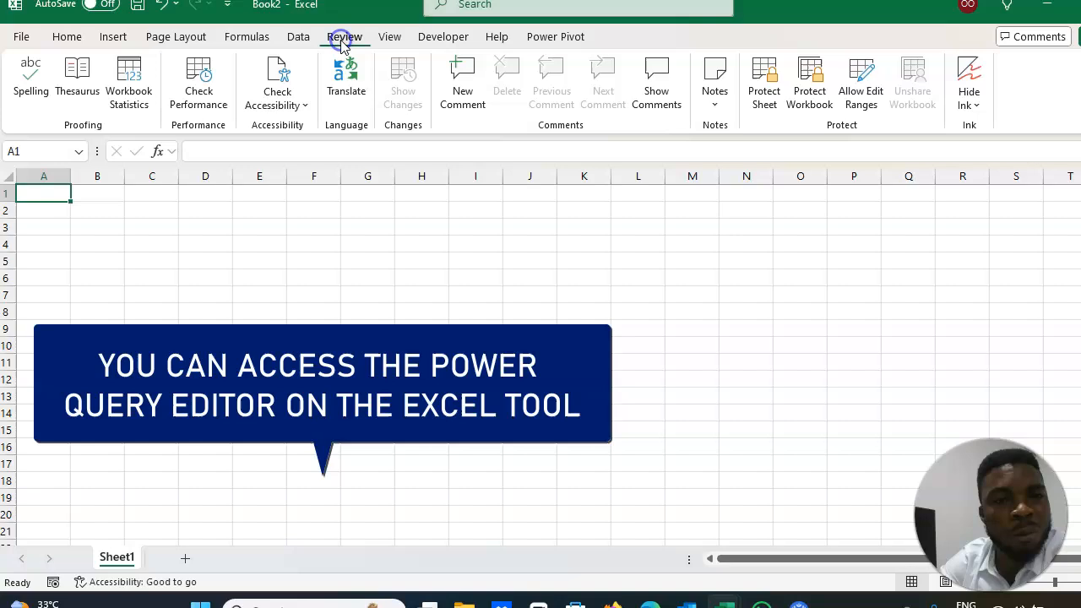
pyautogui.click(384, 40)
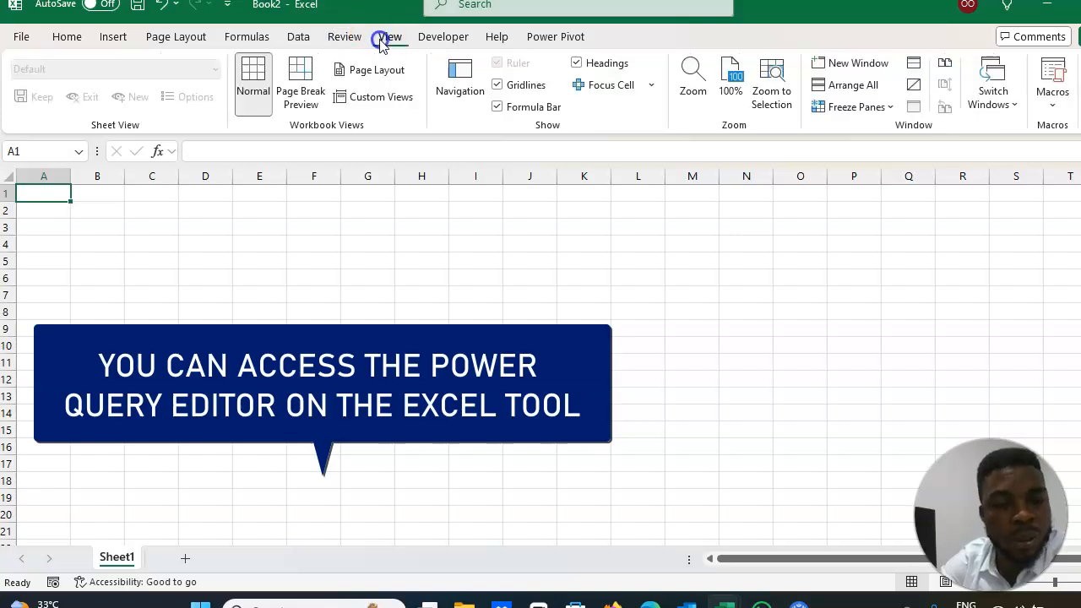
pyautogui.click(426, 44)
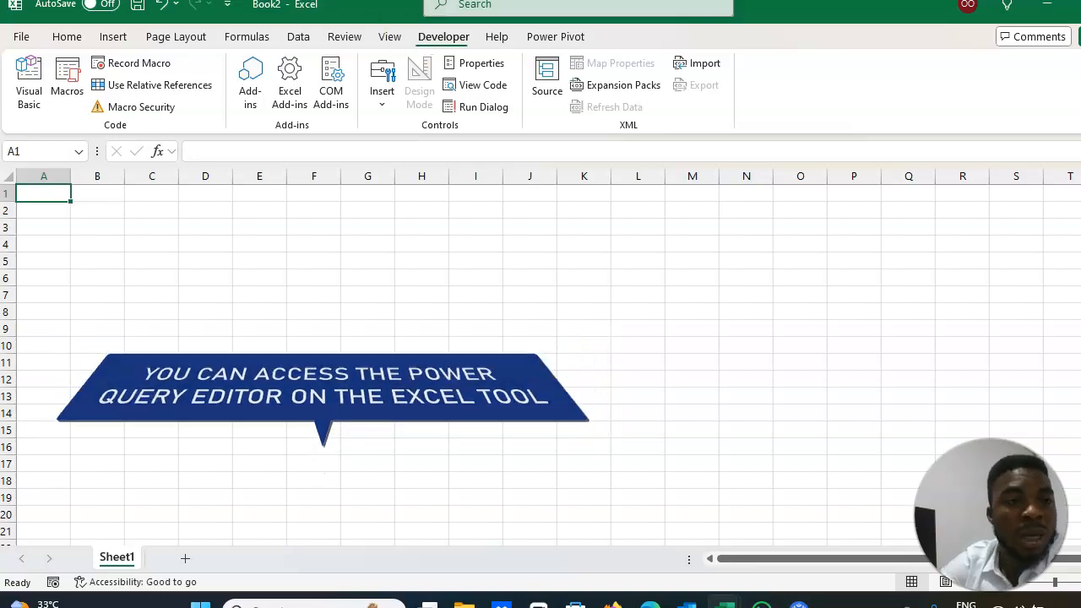
pyautogui.click(80, 38)
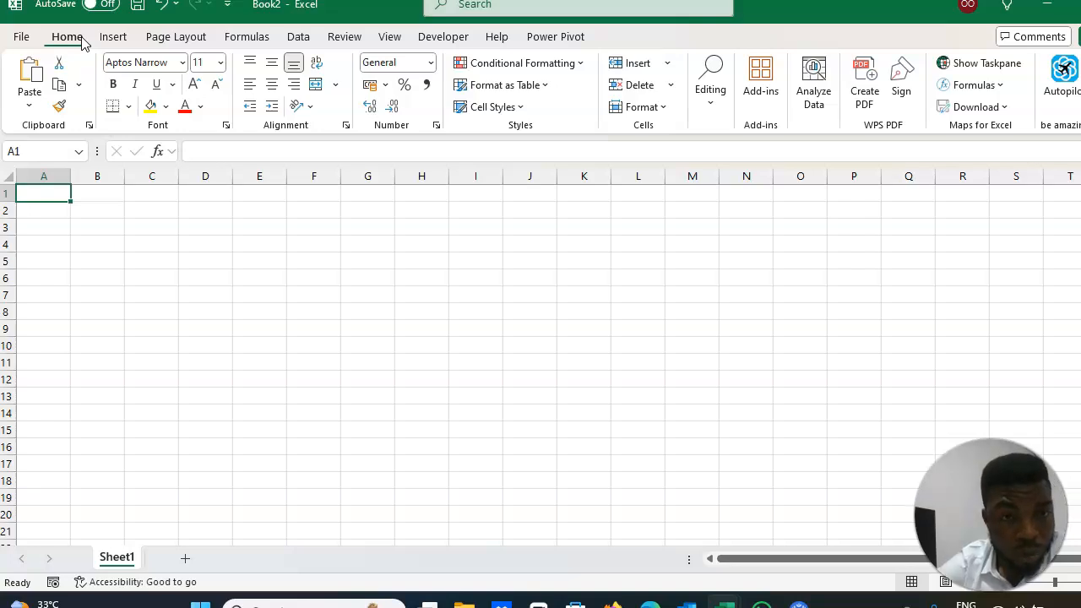
# - Import the Excel workbook "data sample" from the Sample Data folder as a data source
pyautogui.click(301, 40)
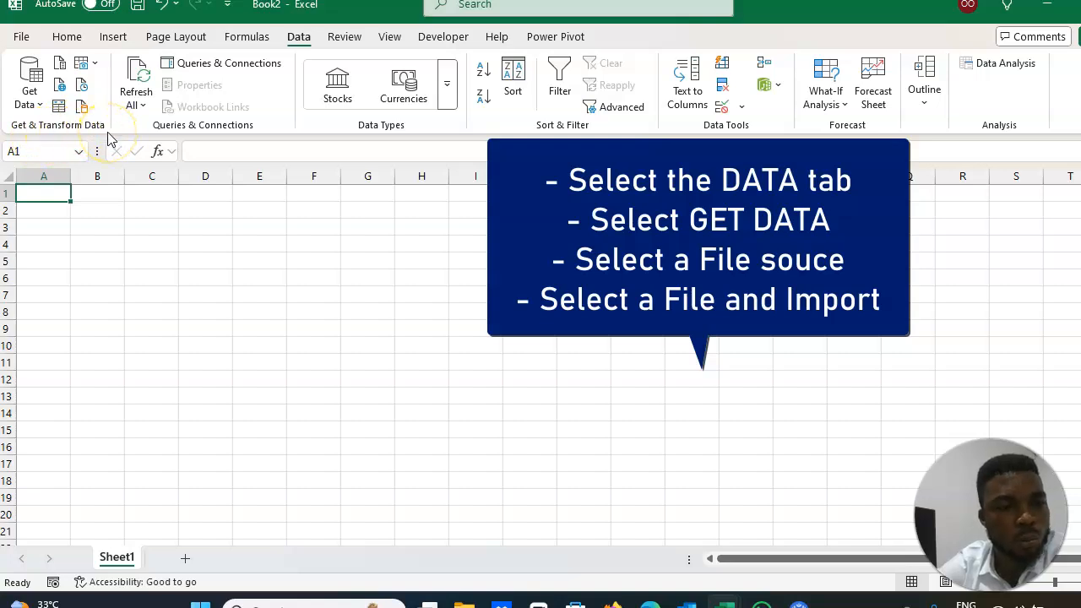
pyautogui.click(30, 89)
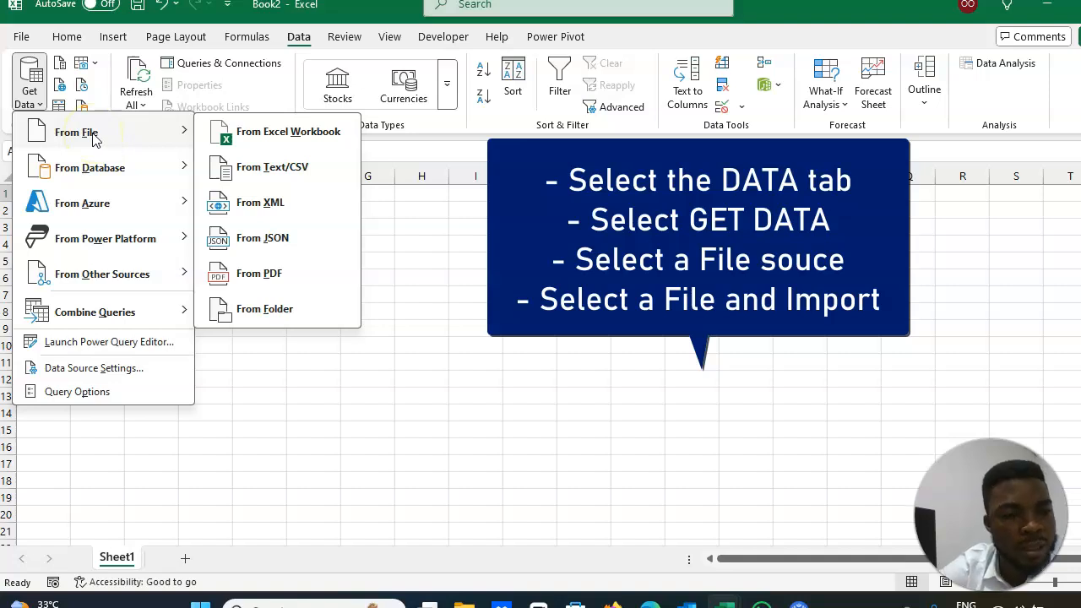
pyautogui.moveTo(98, 176)
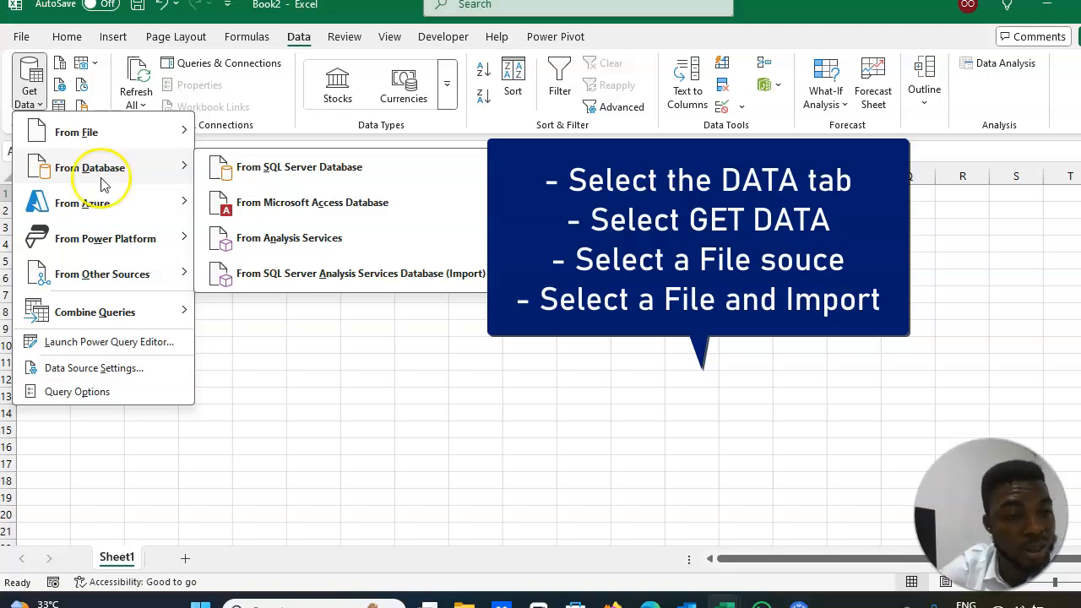
pyautogui.click(103, 208)
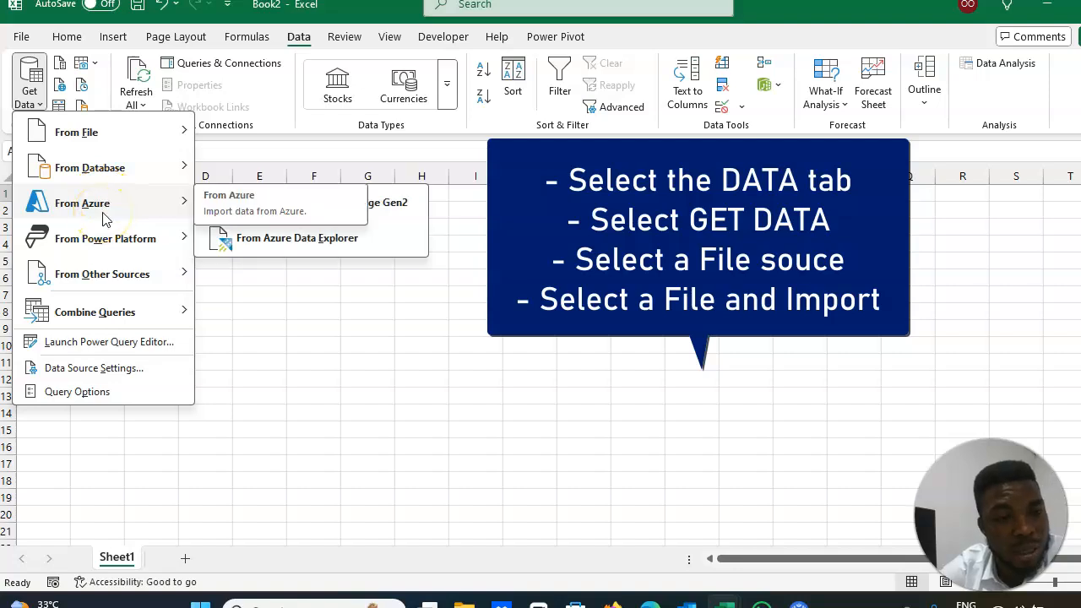
pyautogui.moveTo(147, 140)
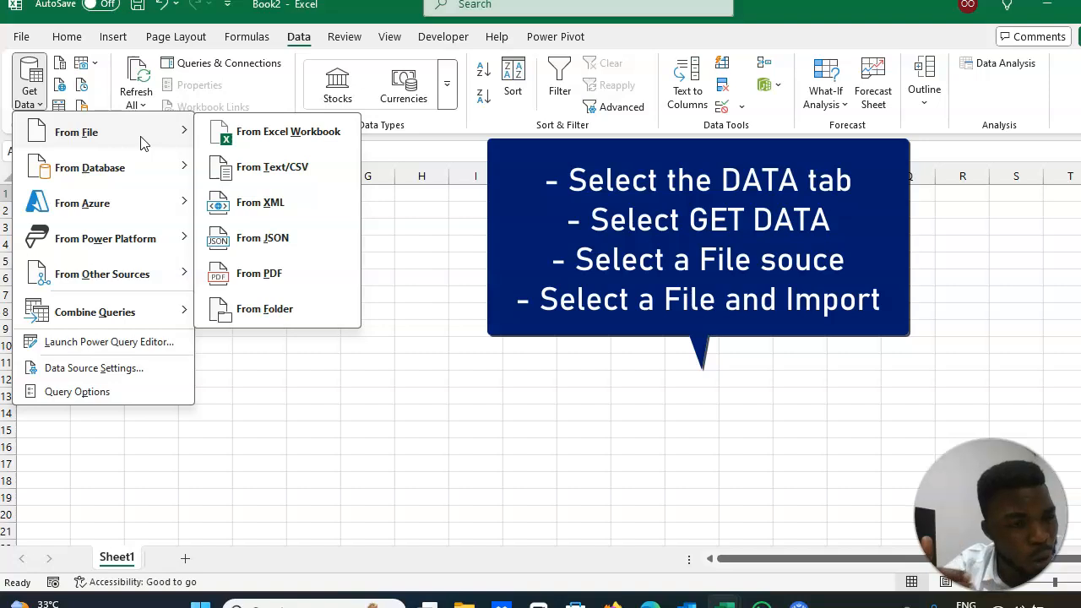
pyautogui.click(145, 144)
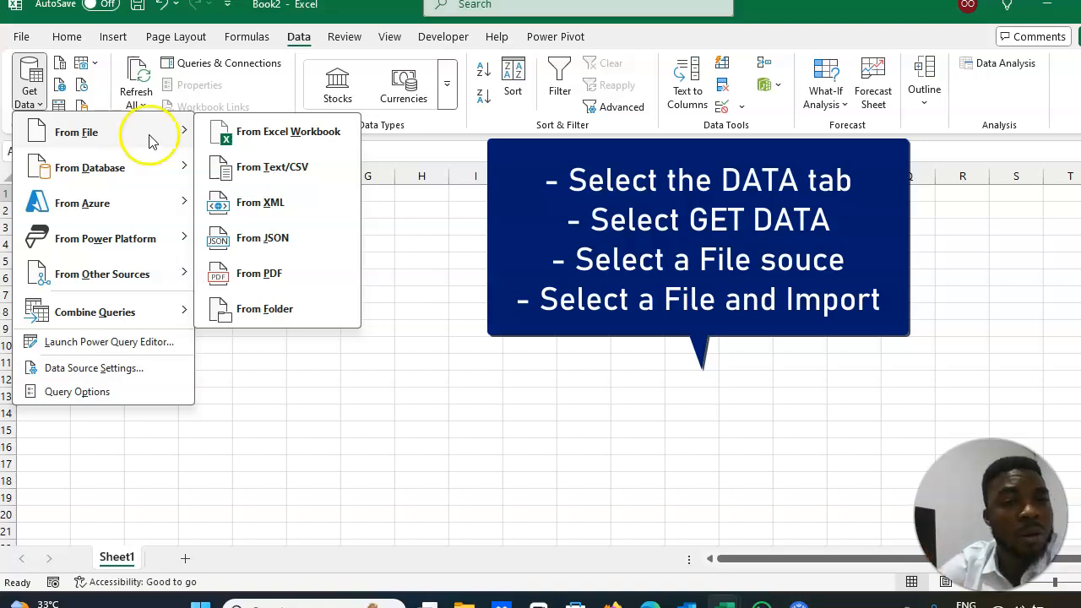
pyautogui.click(268, 133)
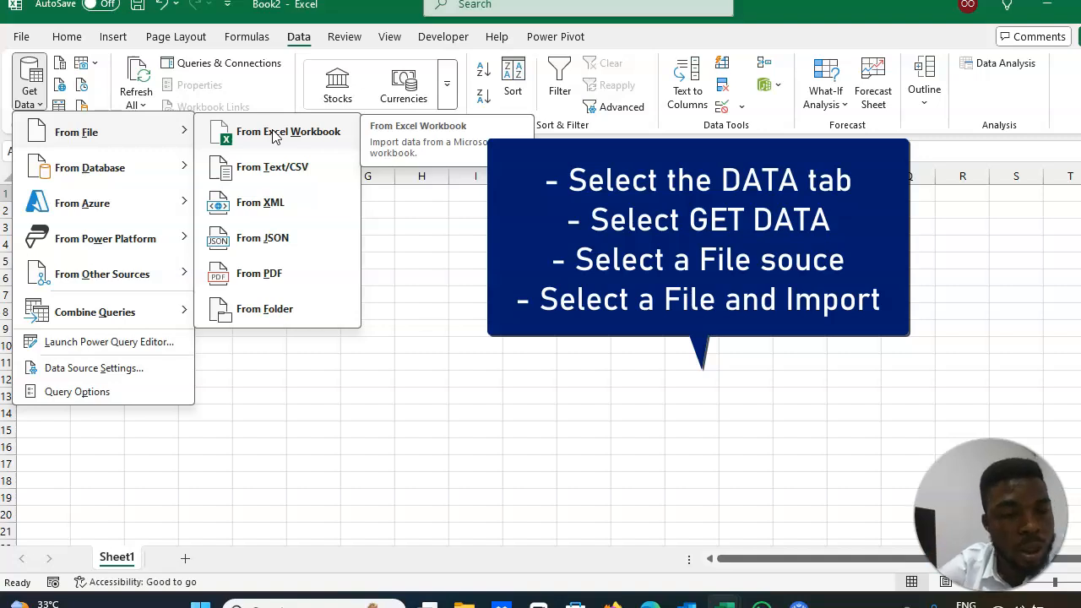
pyautogui.click(272, 245)
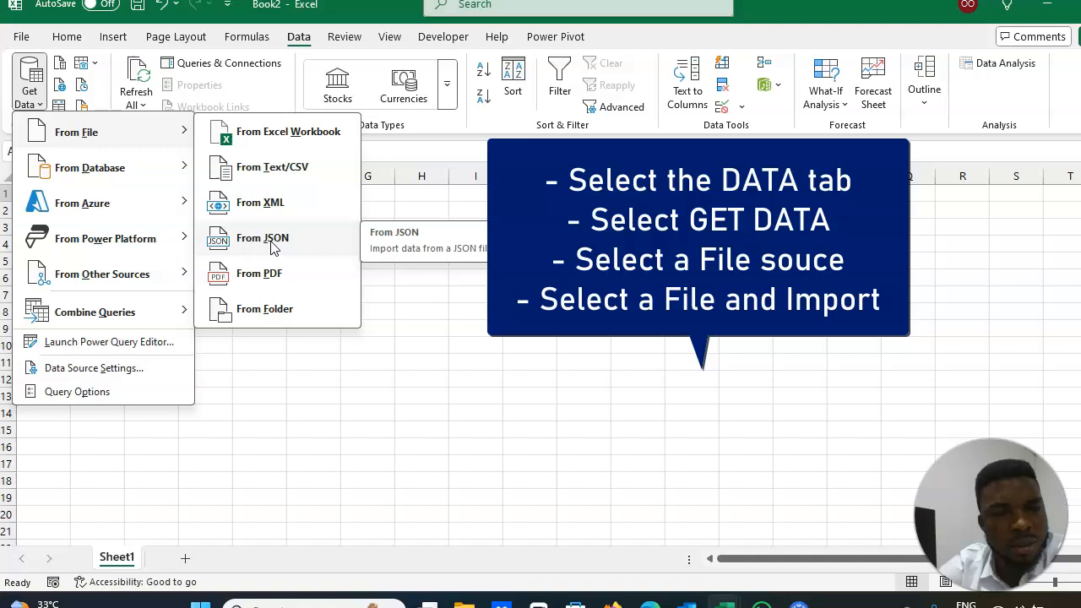
pyautogui.click(276, 275)
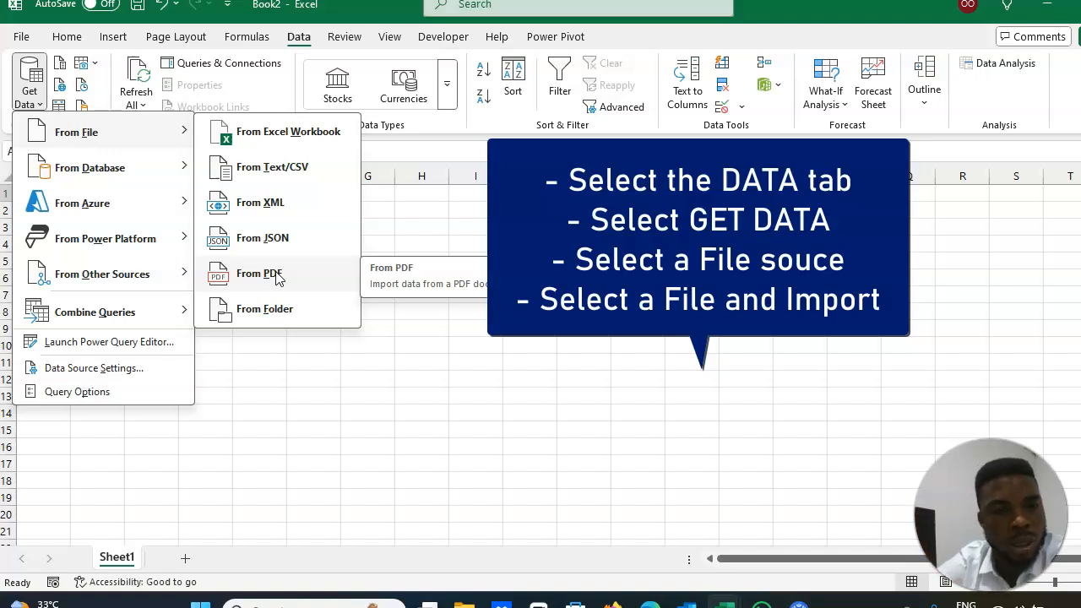
pyautogui.click(300, 135)
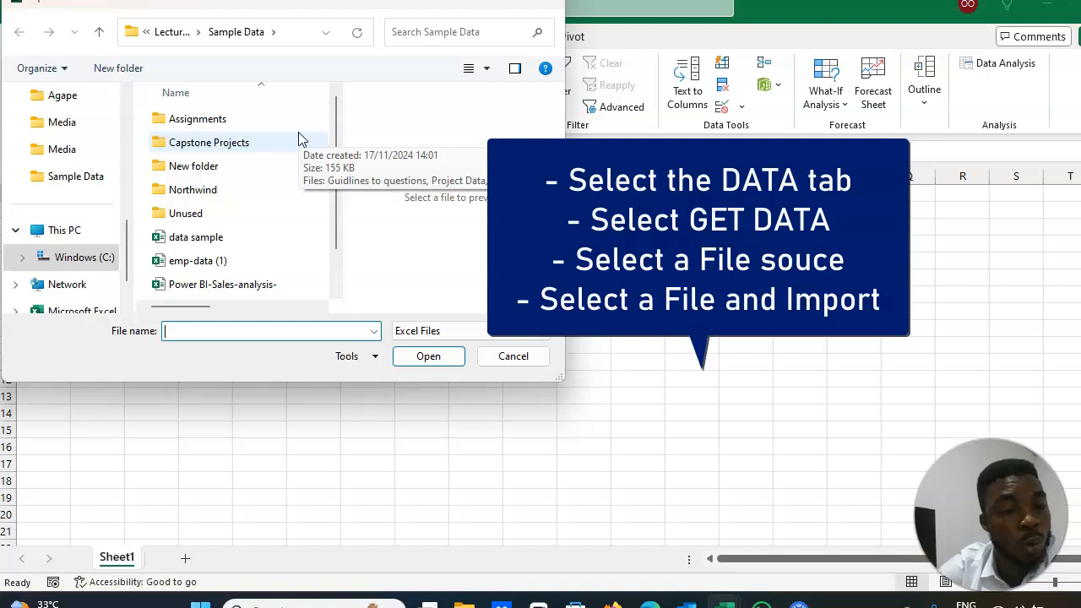
pyautogui.click(208, 238)
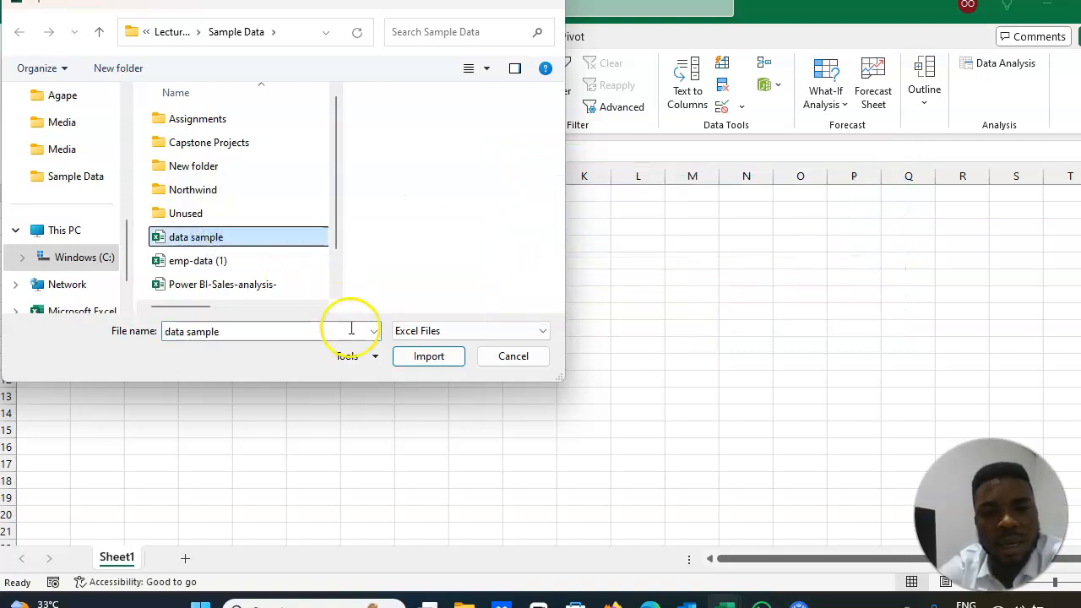
pyautogui.click(404, 363)
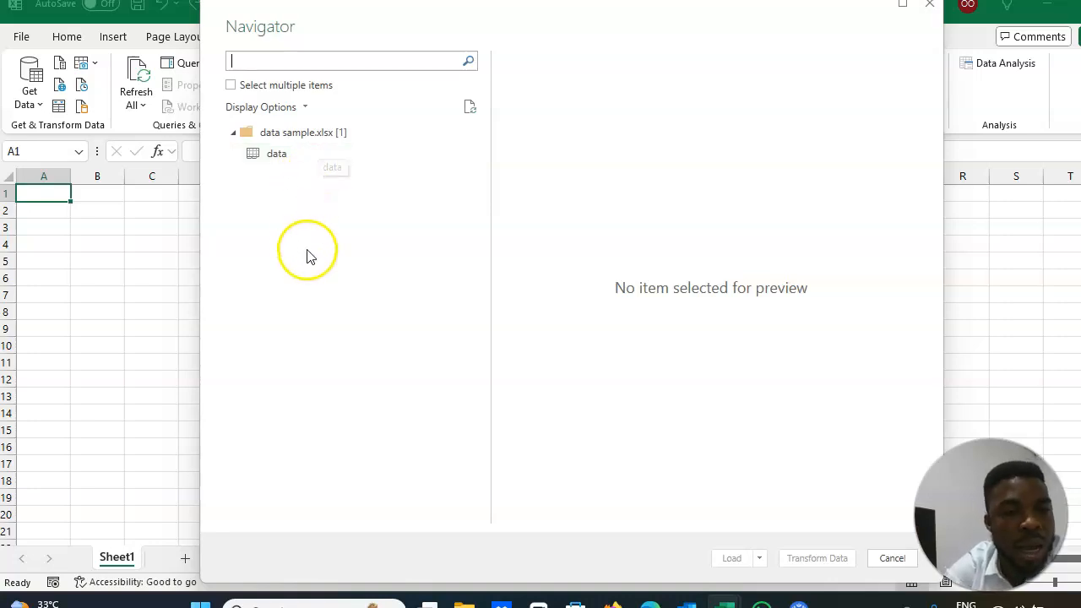
# - Preview the "data" sheet of the imported workbook and open it for transformation in the Power Query Editor
pyautogui.click(278, 154)
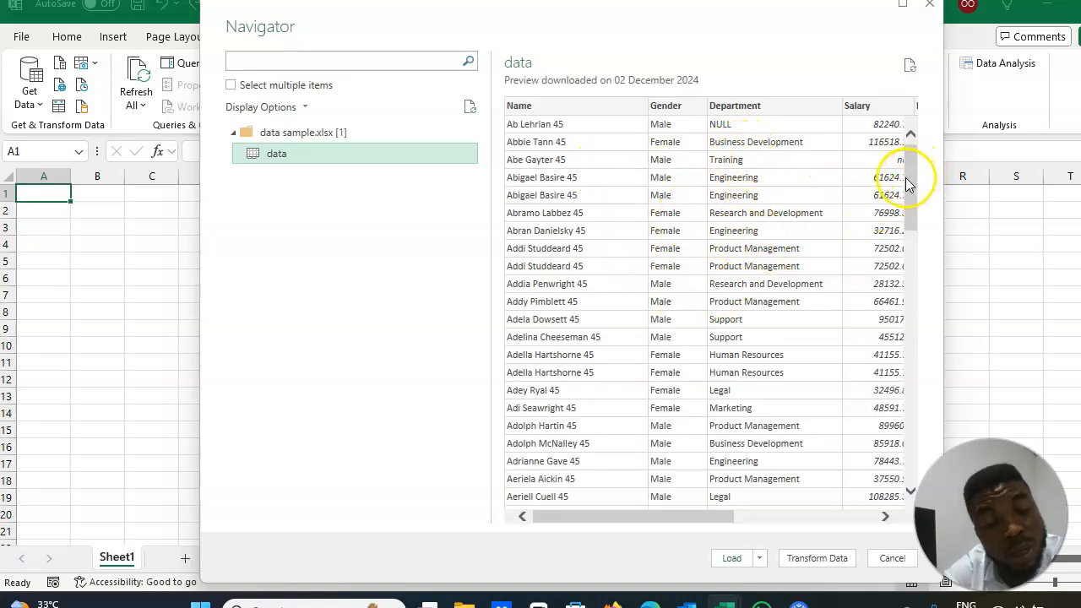
pyautogui.moveTo(905, 178); pyautogui.dragTo(903, 126)
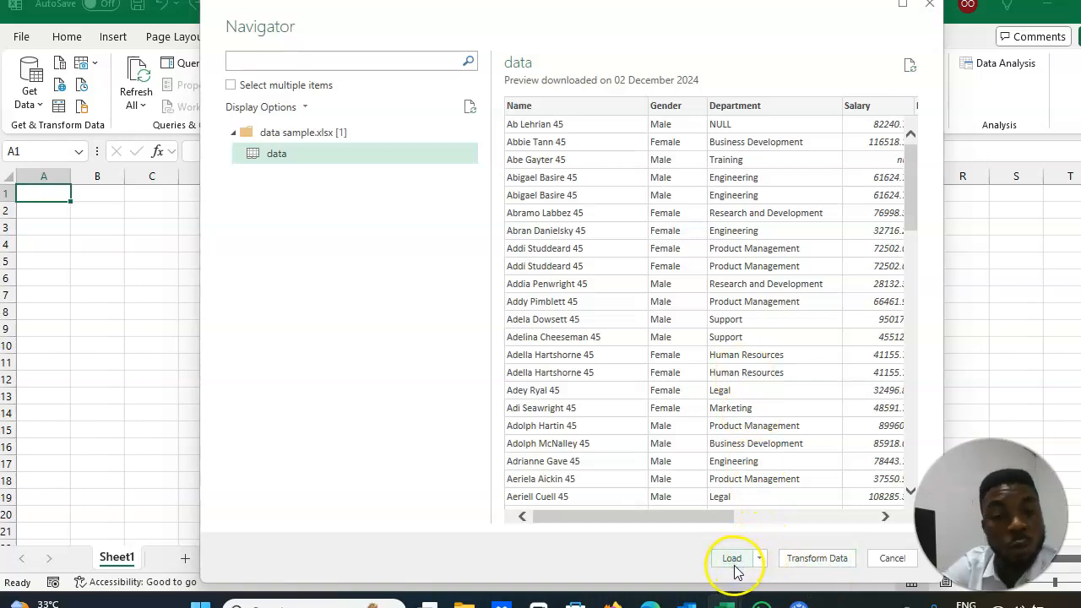
pyautogui.click(810, 559)
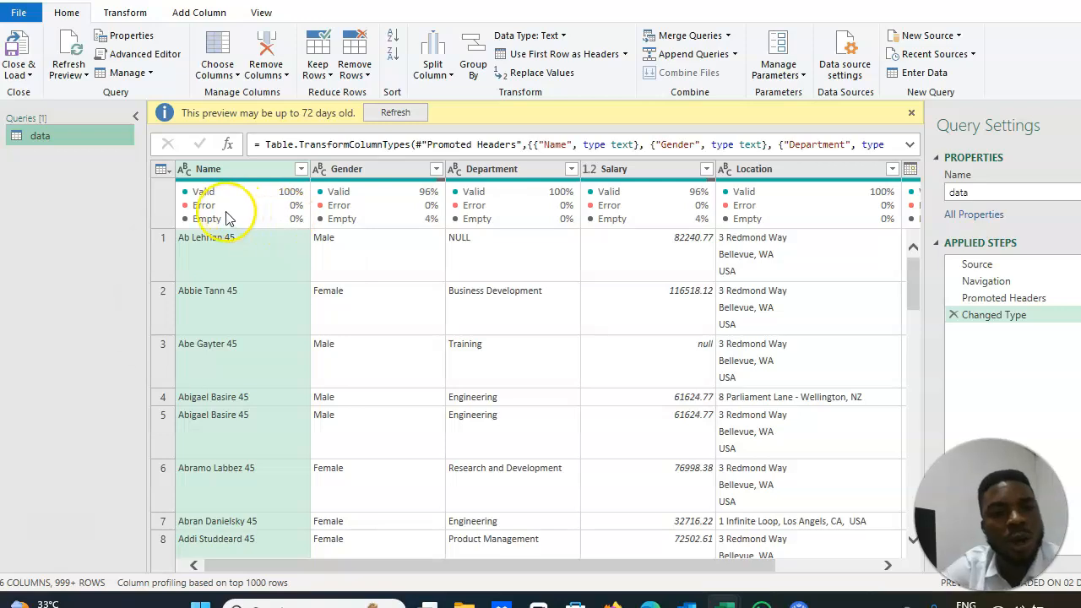
# - Switch the column quality details in the data preview off and back on
pyautogui.moveTo(209, 207)
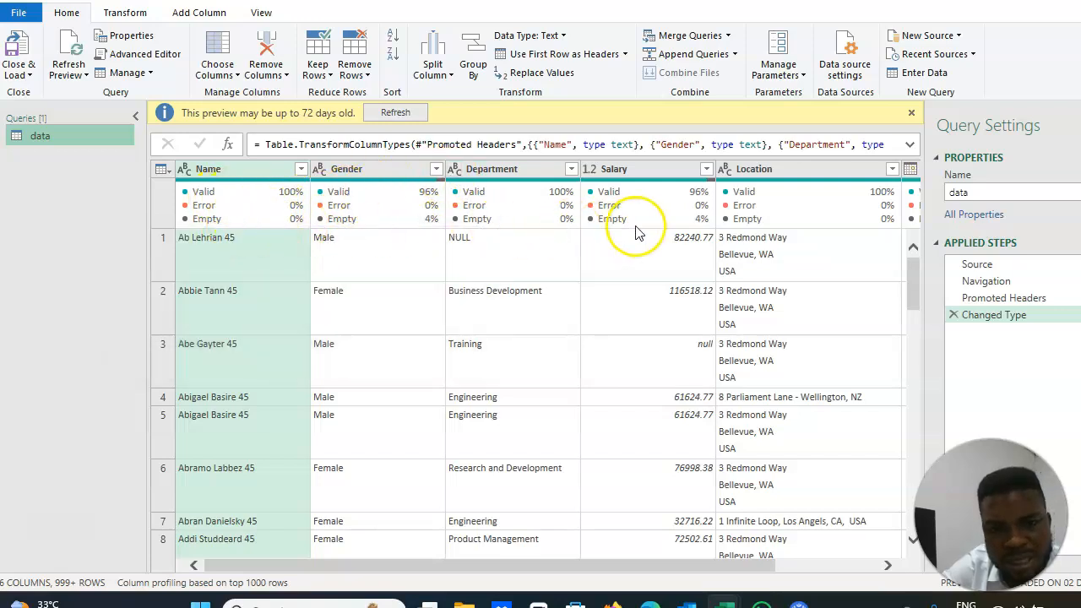
pyautogui.moveTo(639, 230)
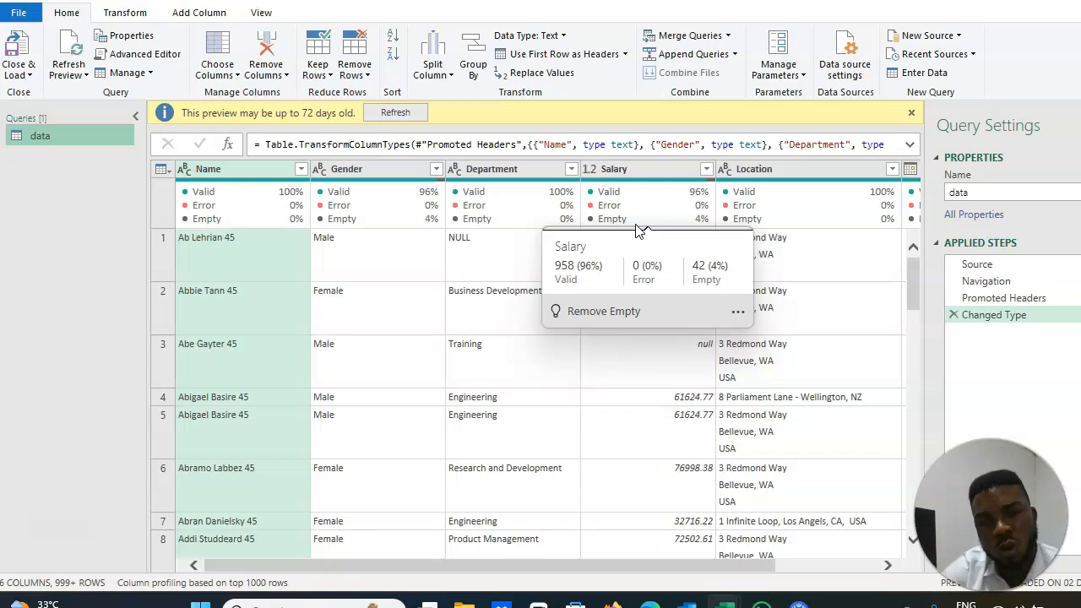
pyautogui.click(262, 14)
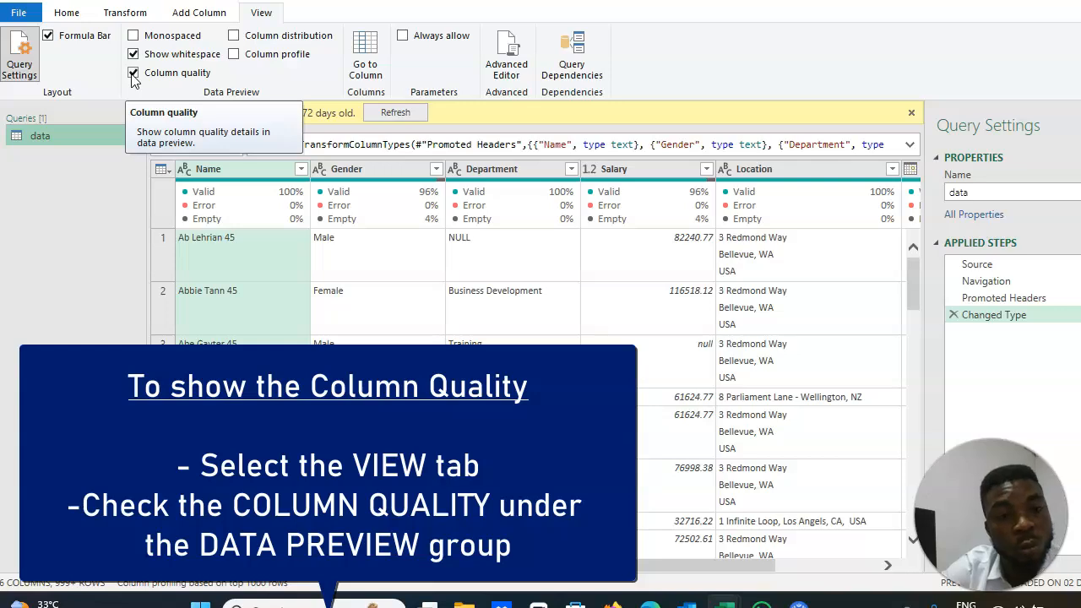
pyautogui.click(133, 74)
pyautogui.click(254, 193)
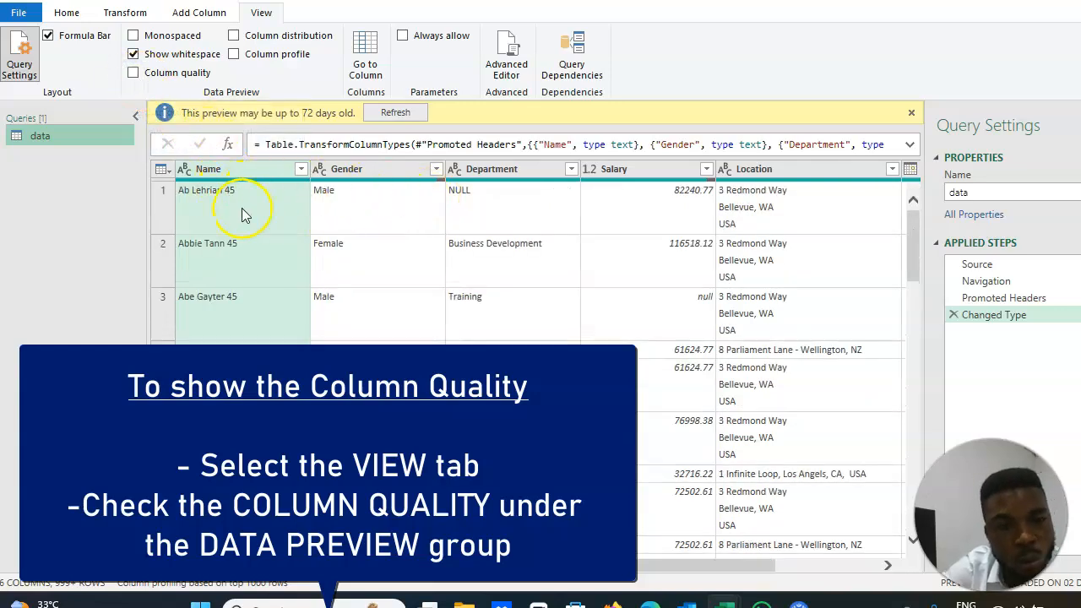
pyautogui.click(133, 74)
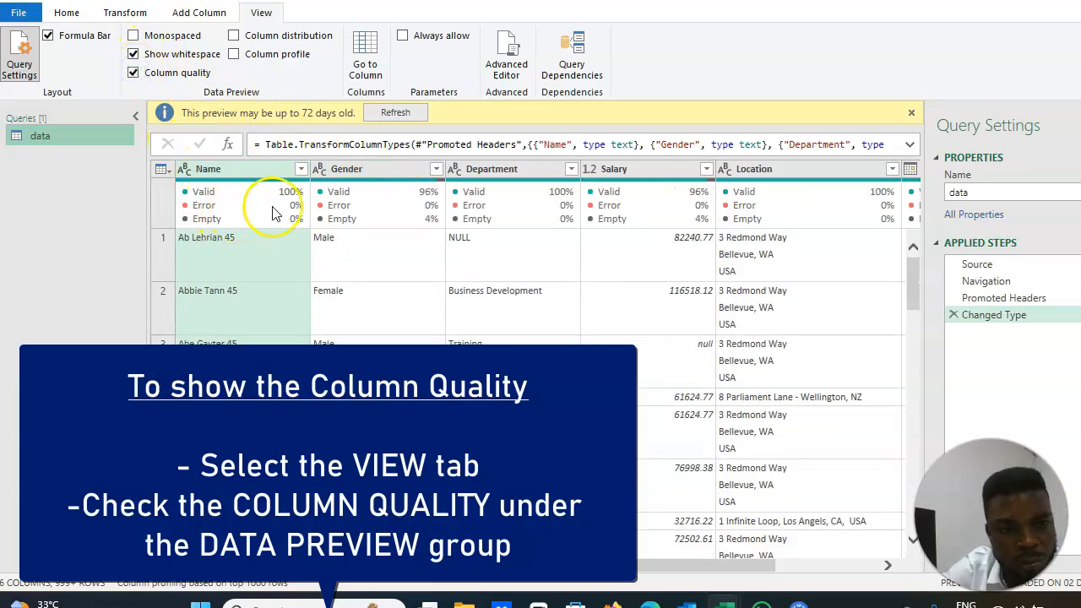
# - Examine the column quality details of the Name and Gender columns, and the Salary column with its filter options
pyautogui.moveTo(300, 205)
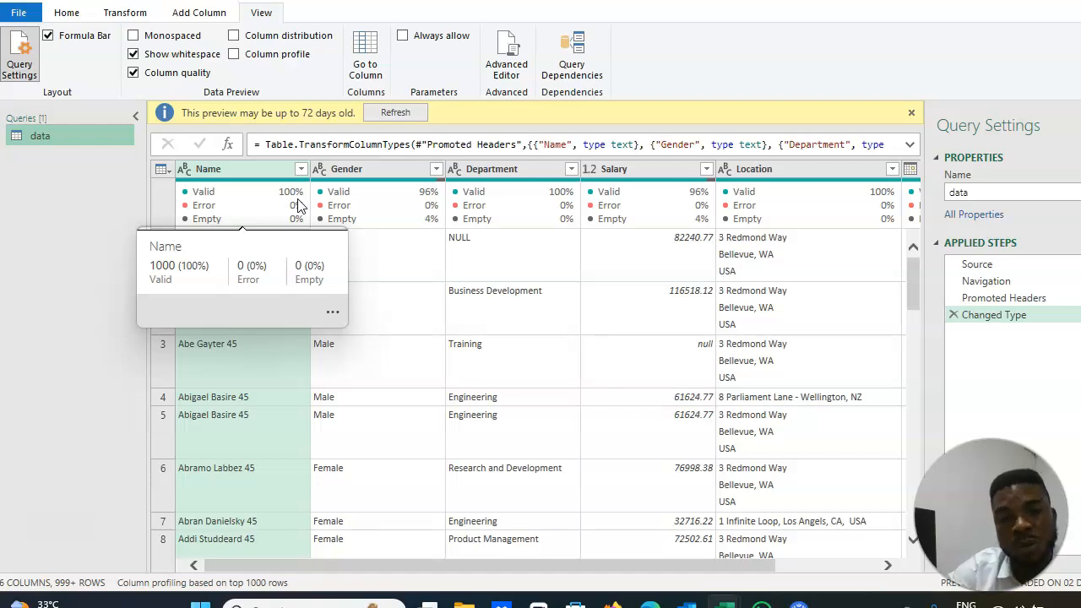
pyautogui.click(255, 168)
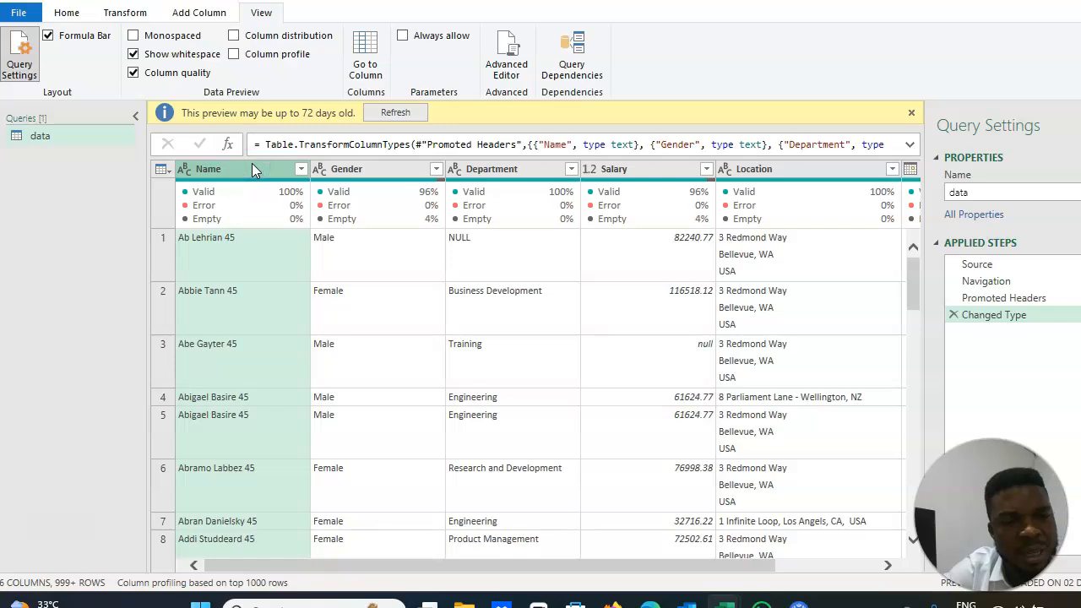
pyautogui.click(257, 192)
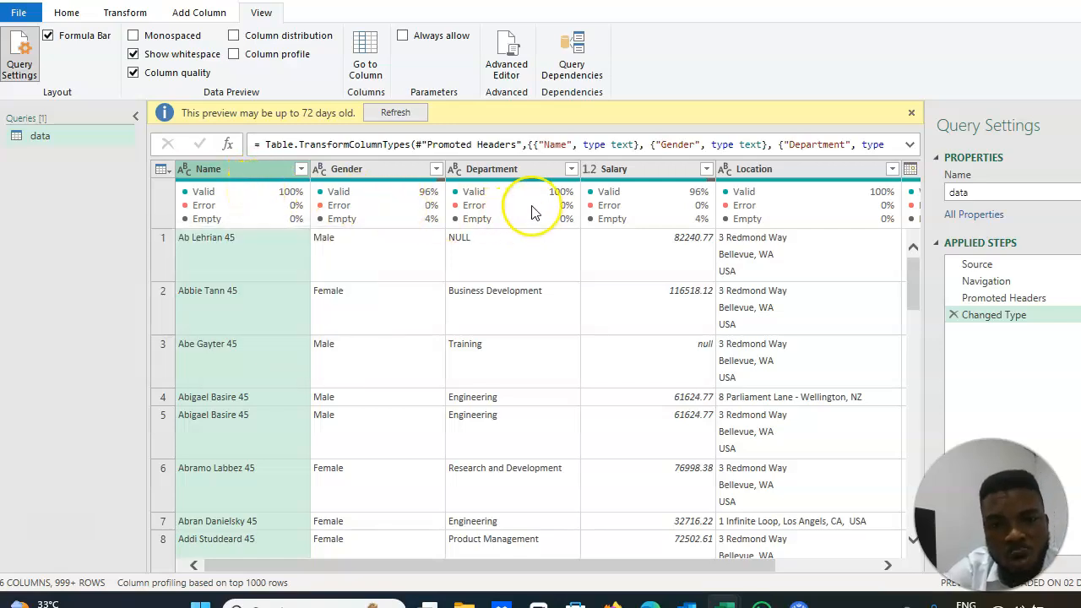
pyautogui.click(384, 167)
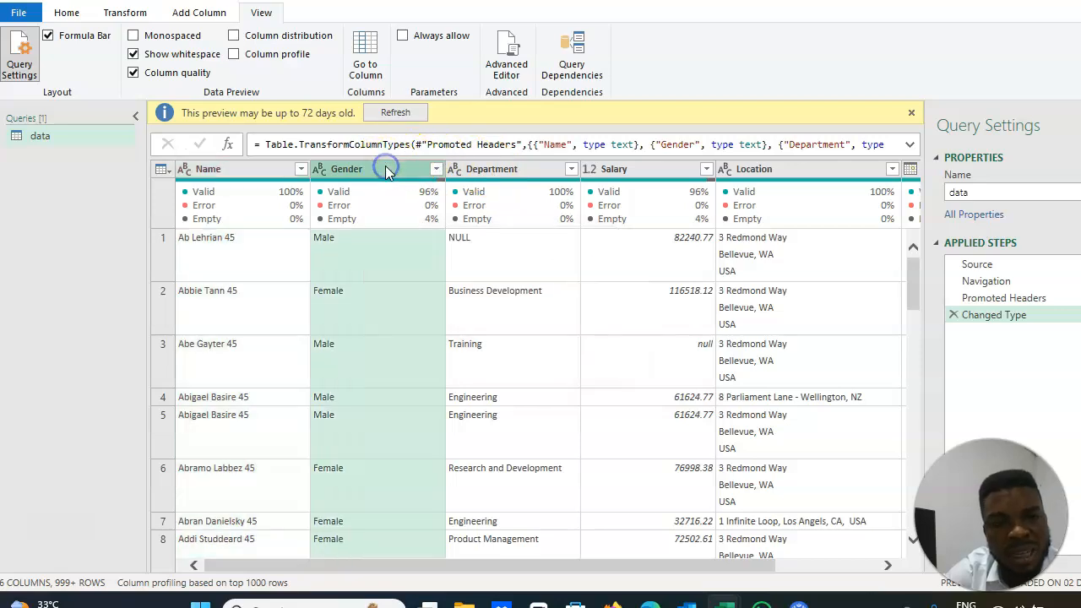
pyautogui.moveTo(397, 200)
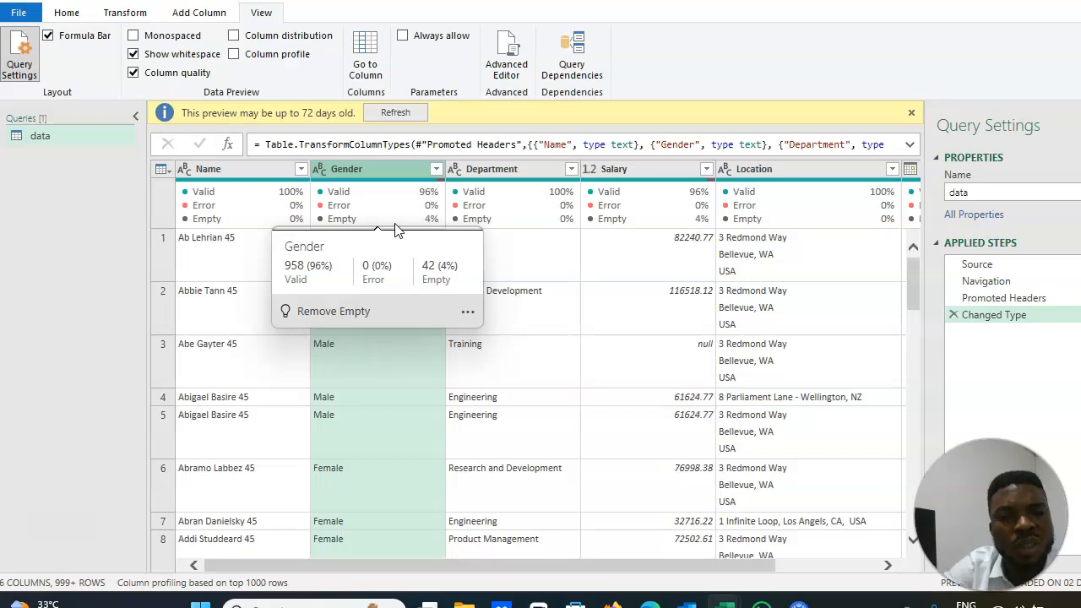
pyautogui.click(247, 171)
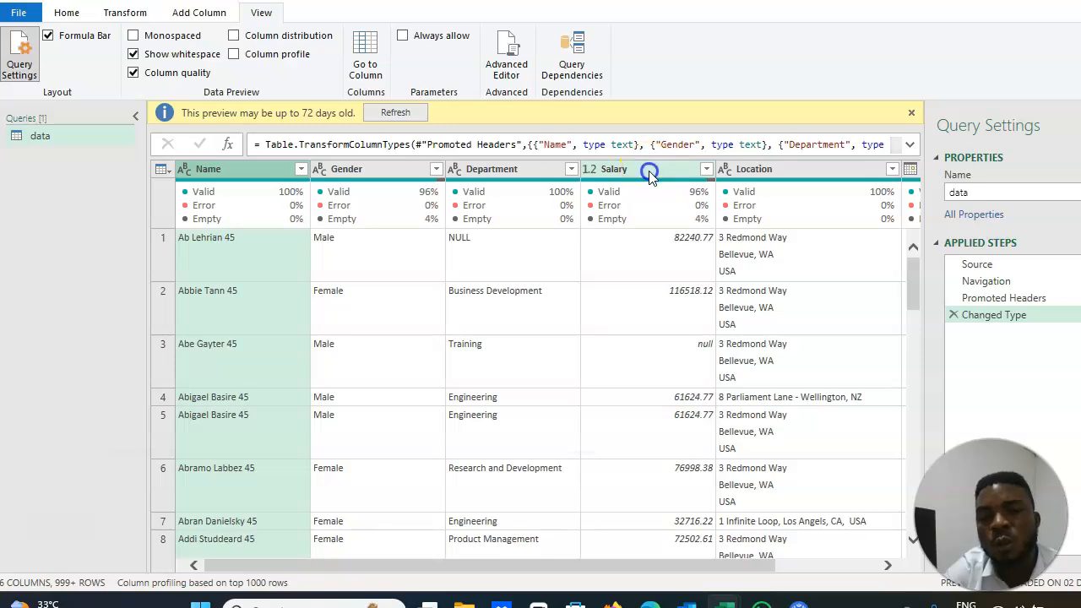
pyautogui.click(650, 173)
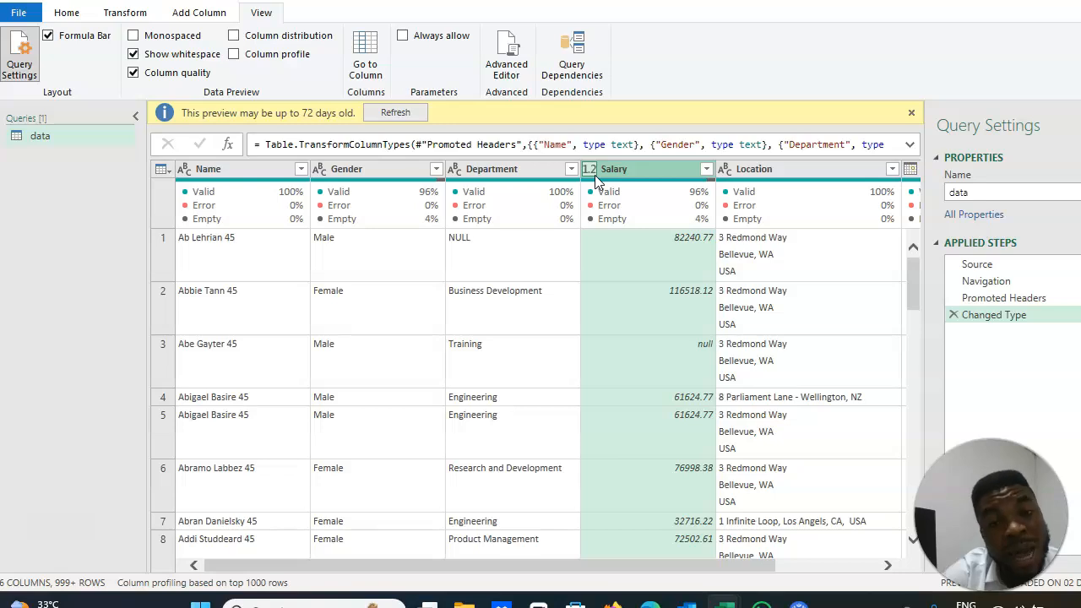
pyautogui.click(706, 169)
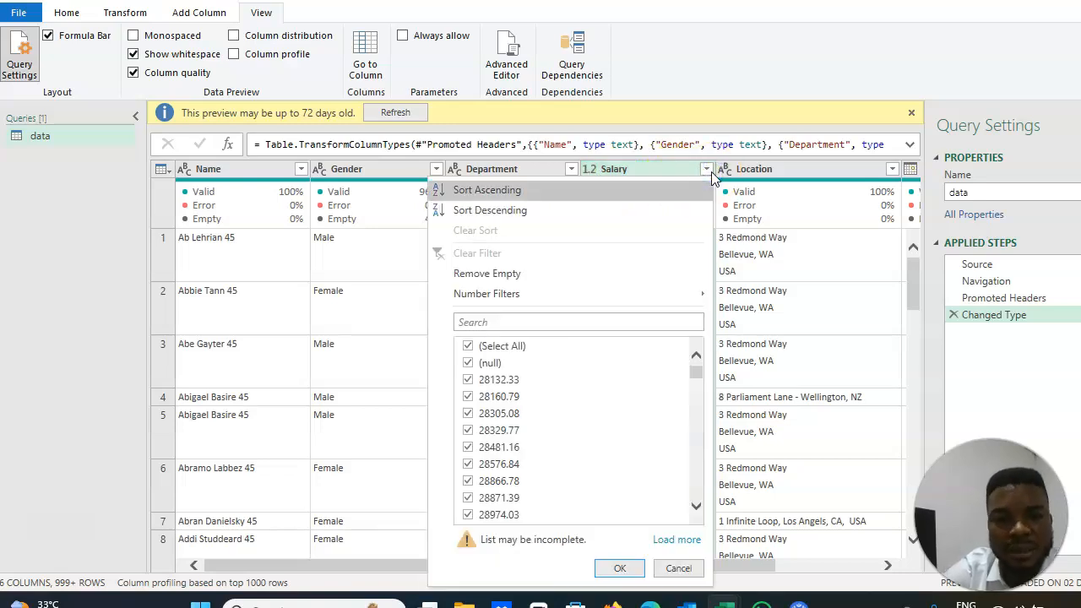
pyautogui.click(671, 168)
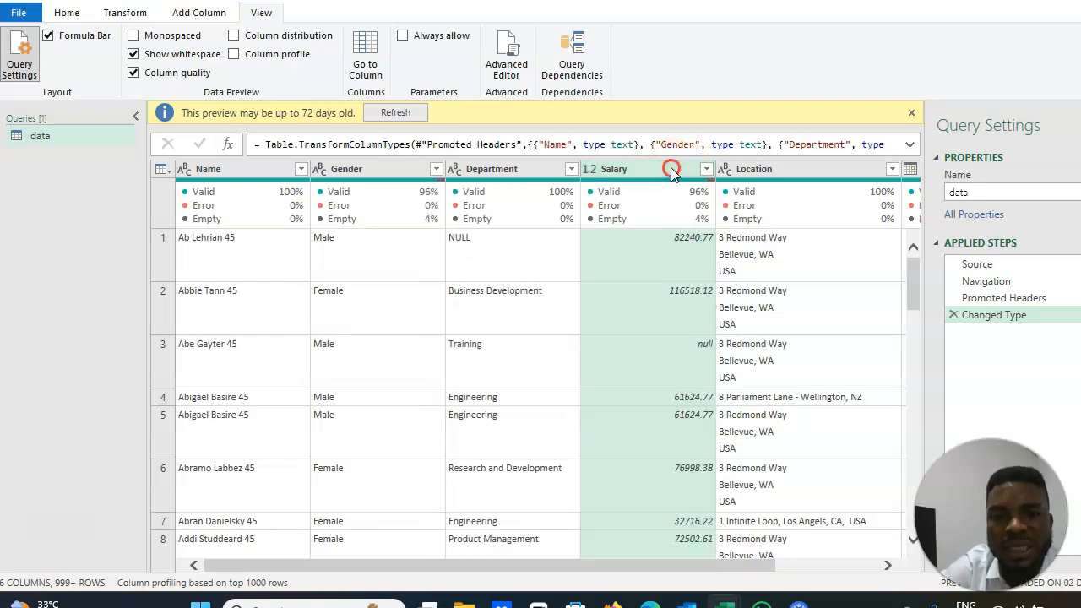
# - Set the data type of the Salary column to Decimal Number
pyautogui.rightClick(671, 169)
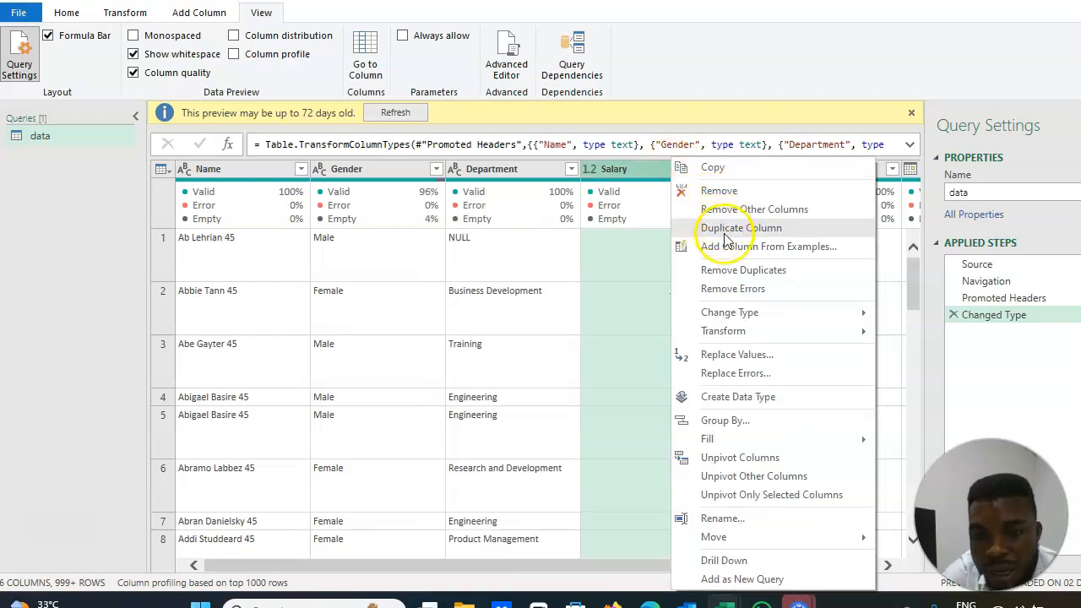
pyautogui.moveTo(730, 314)
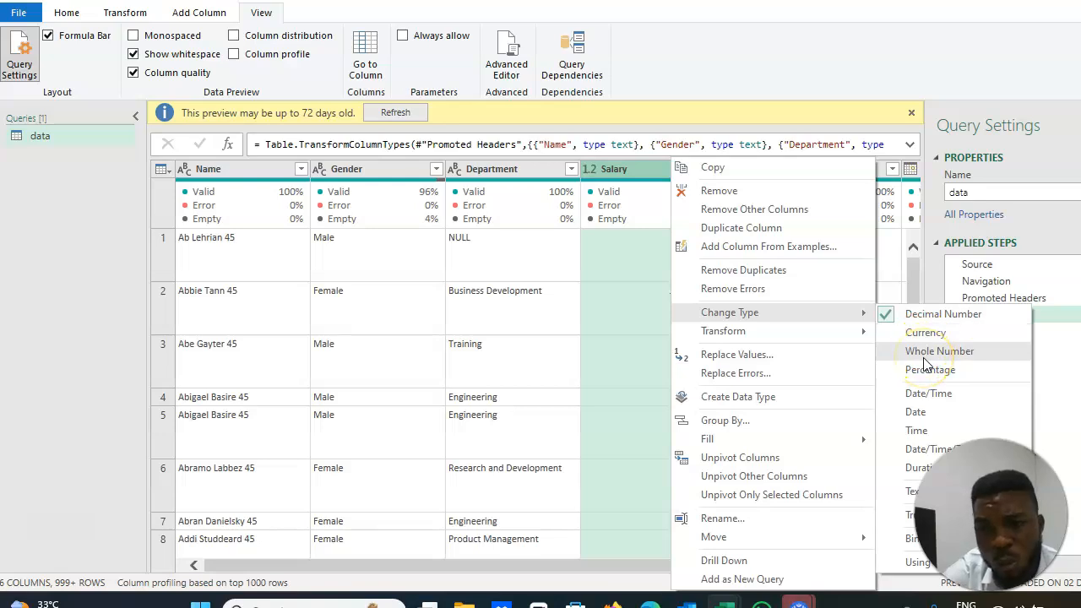
pyautogui.click(943, 318)
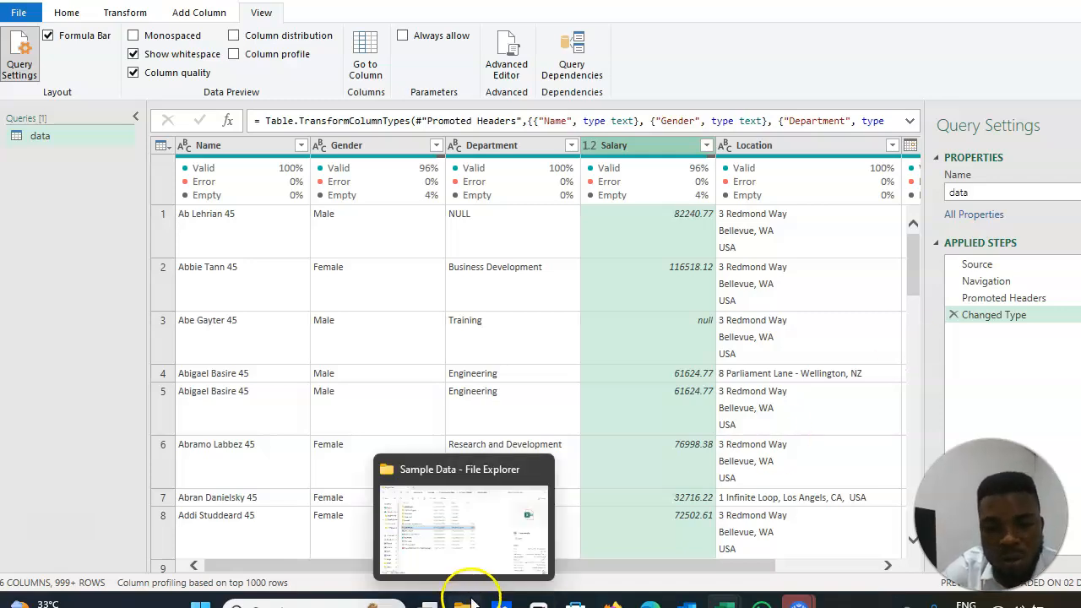
# - Split the Name column by the transition from non-digit to digit to separate the trailing number from each name
pyautogui.moveTo(581, 566); pyautogui.dragTo(697, 568)
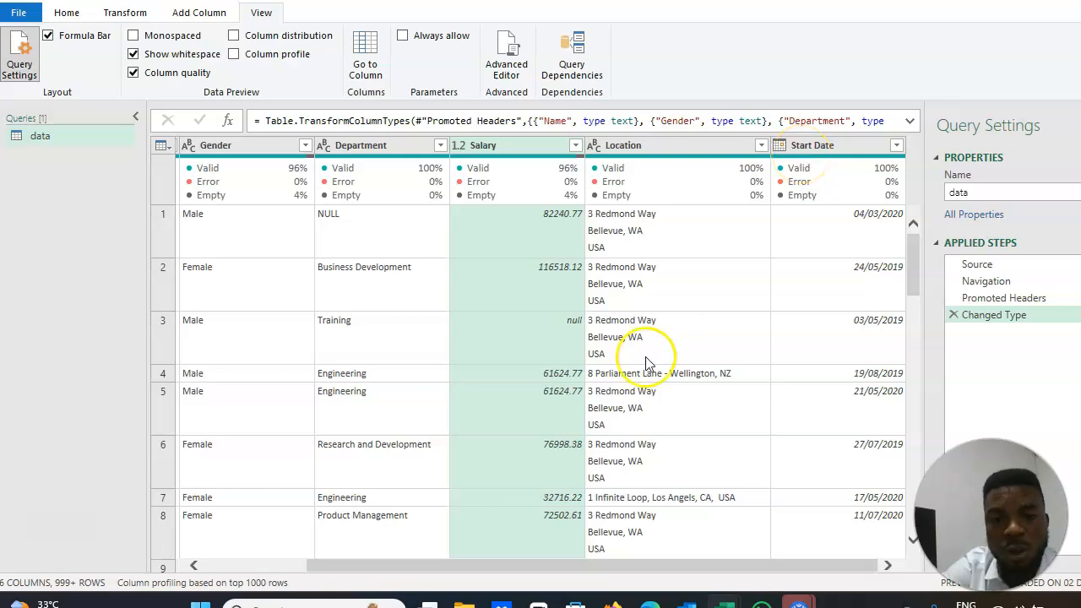
pyautogui.click(579, 567)
pyautogui.moveTo(579, 567); pyautogui.dragTo(425, 571)
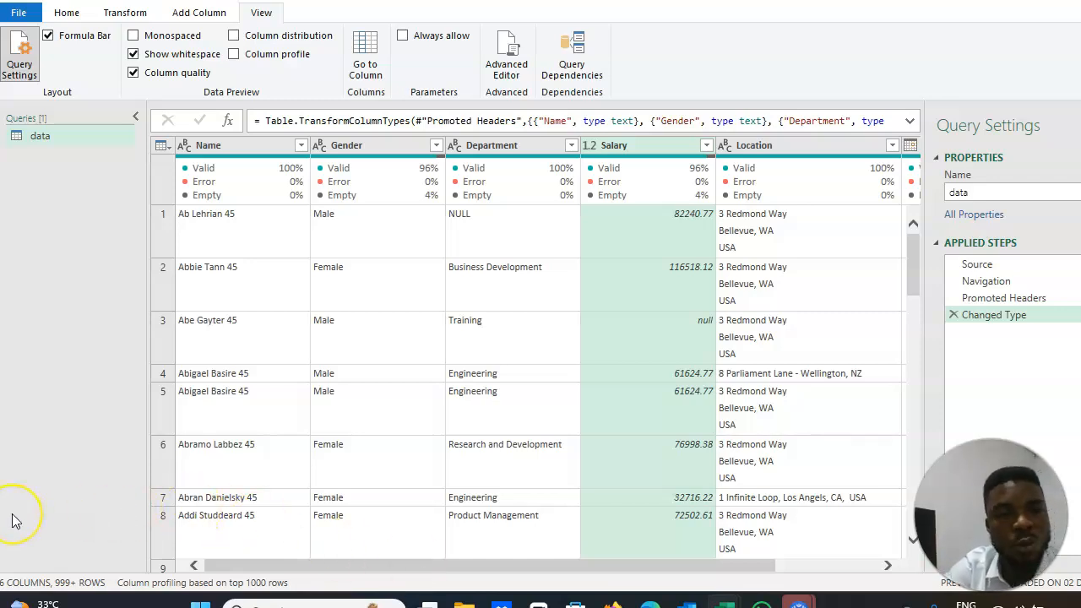
pyautogui.click(234, 153)
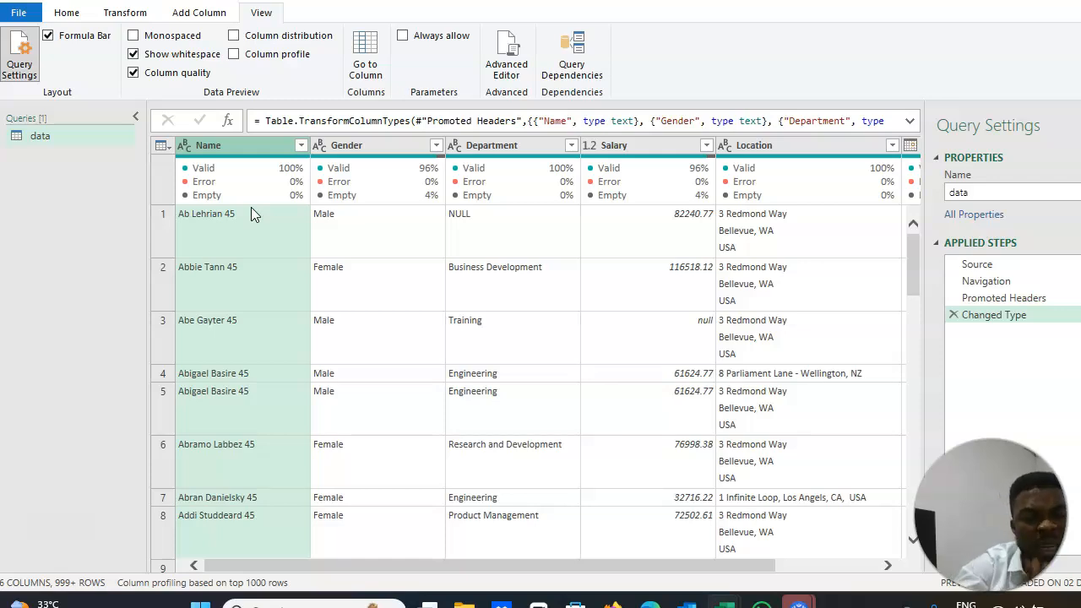
pyautogui.rightClick(214, 148)
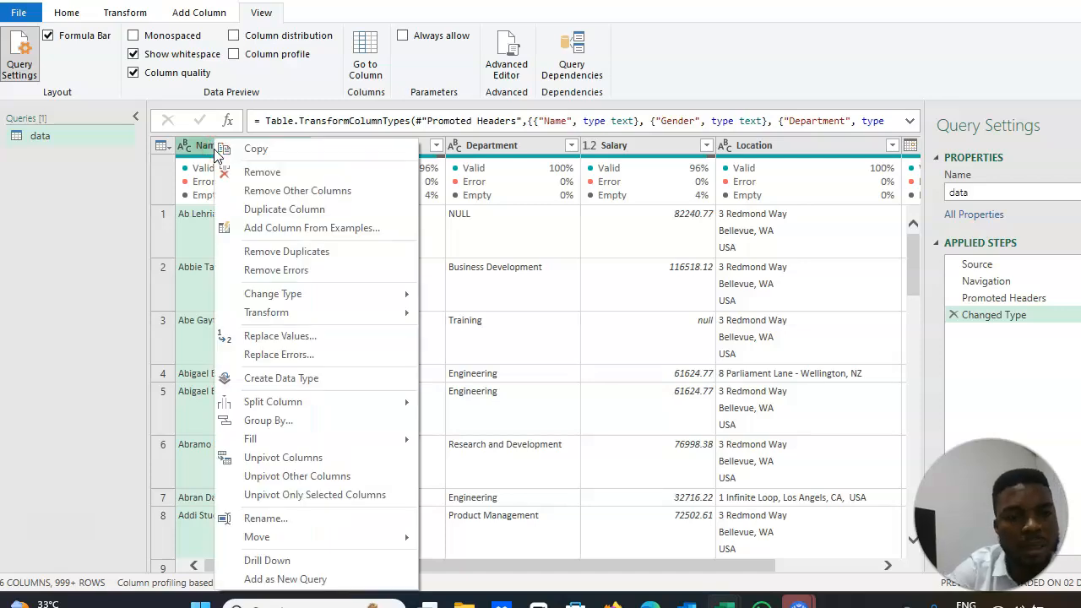
pyautogui.moveTo(295, 414)
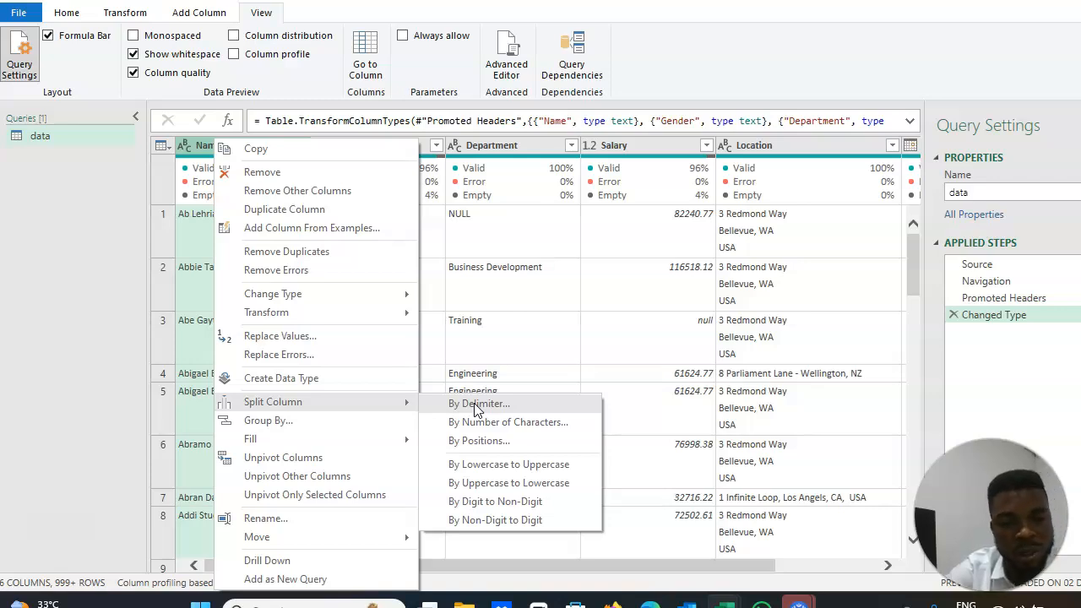
pyautogui.click(478, 522)
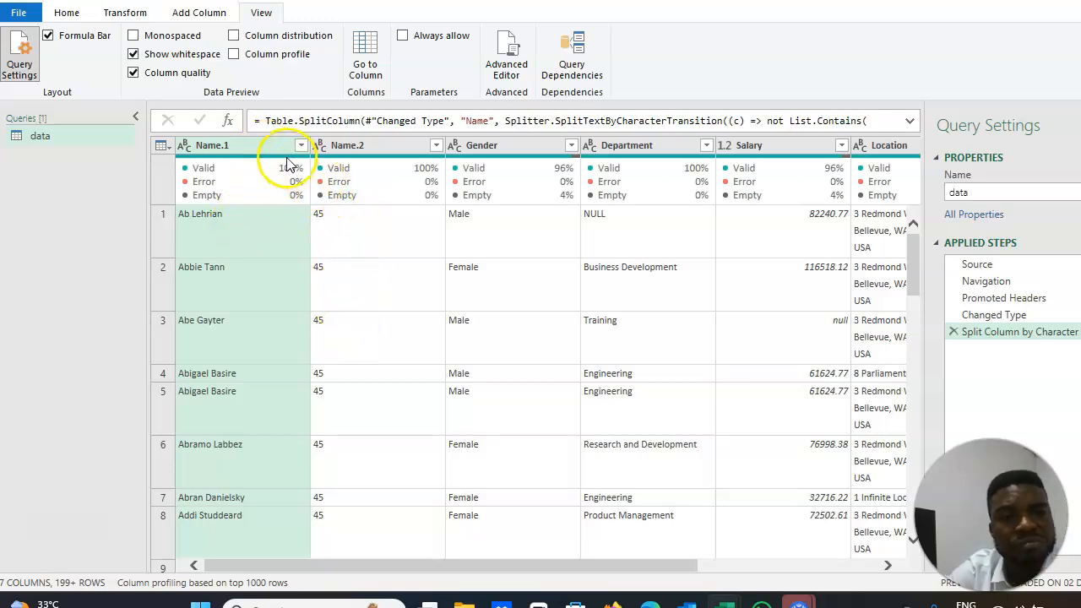
# - Rename the Name.1 column as Name
pyautogui.moveTo(287, 164)
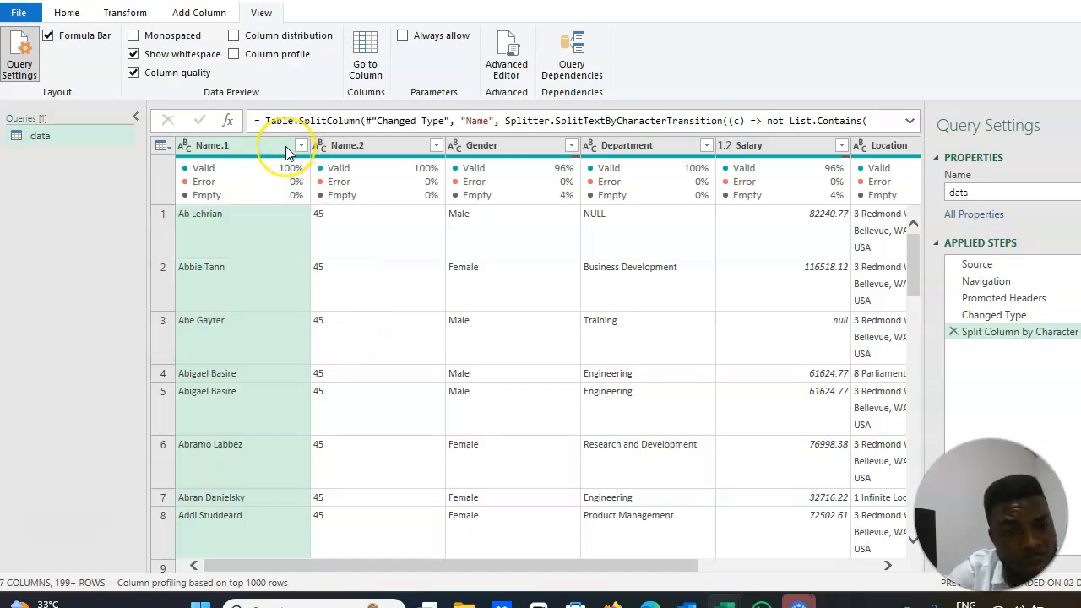
pyautogui.click(273, 151)
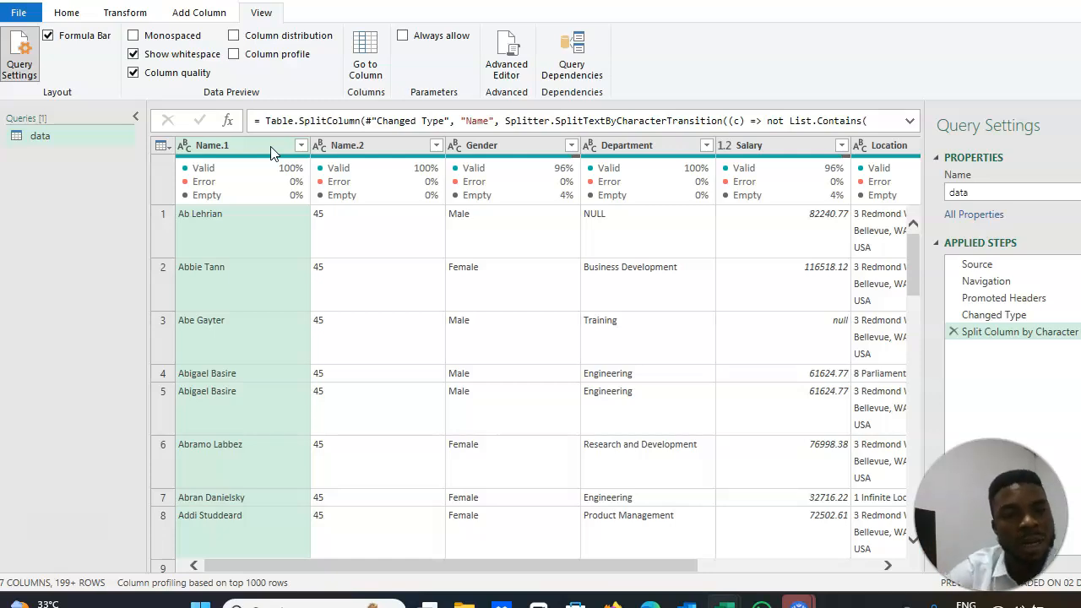
pyautogui.click(259, 146)
pyautogui.doubleClick(258, 146)
pyautogui.press('Return')
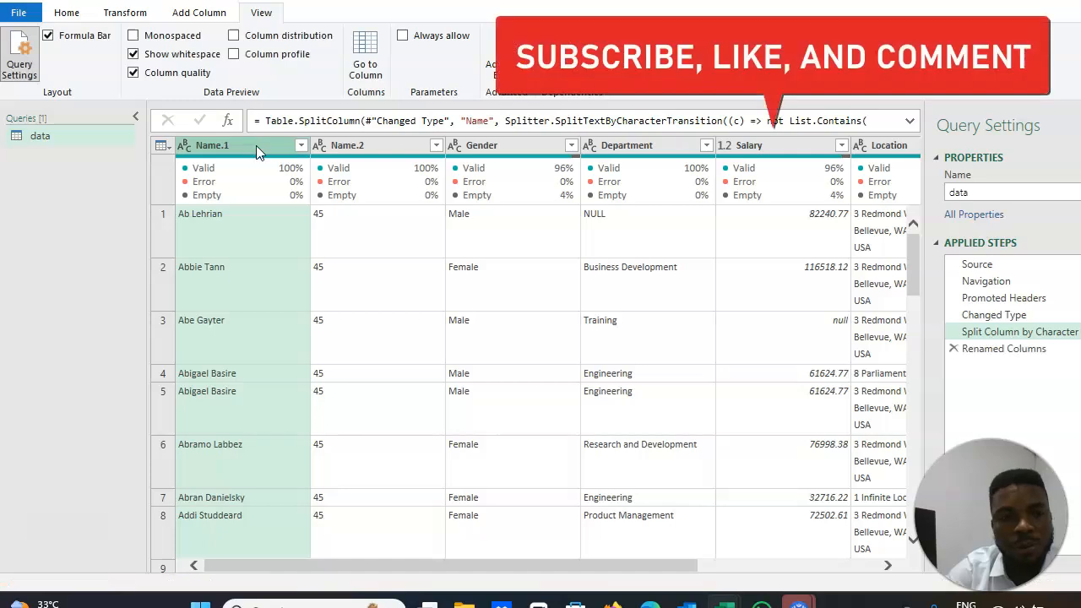
pyautogui.click(273, 150)
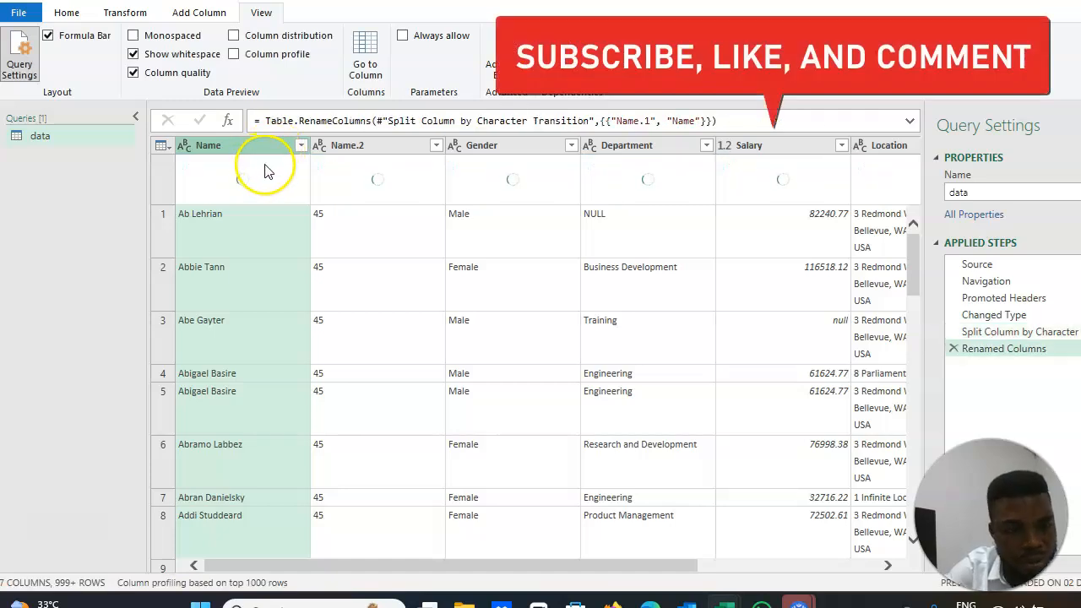
# - Remove the Name.2 column containing the split-off numbers
pyautogui.click(395, 148)
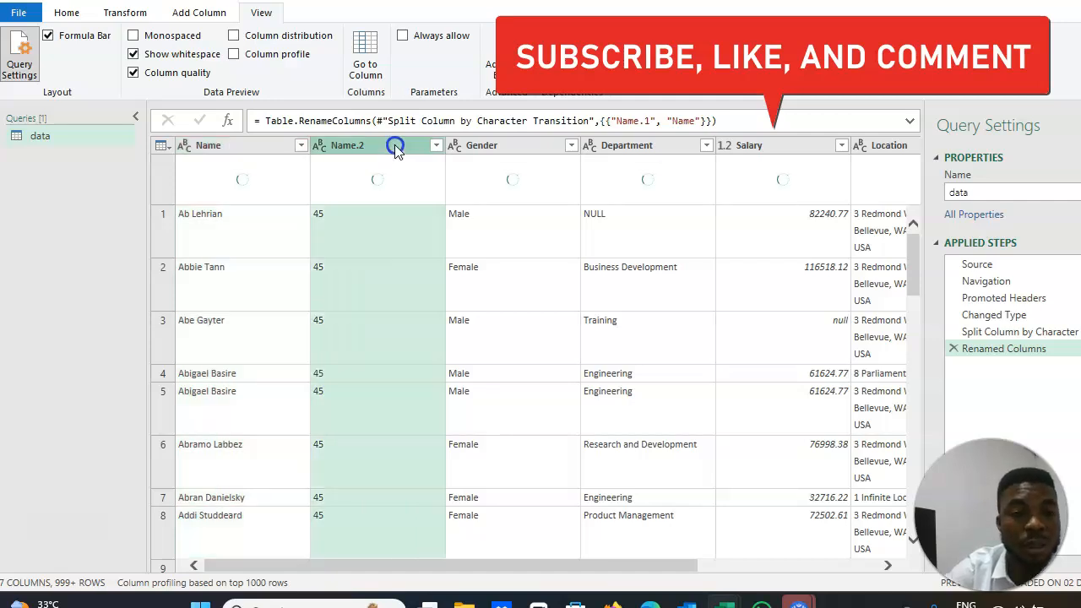
pyautogui.rightClick(394, 146)
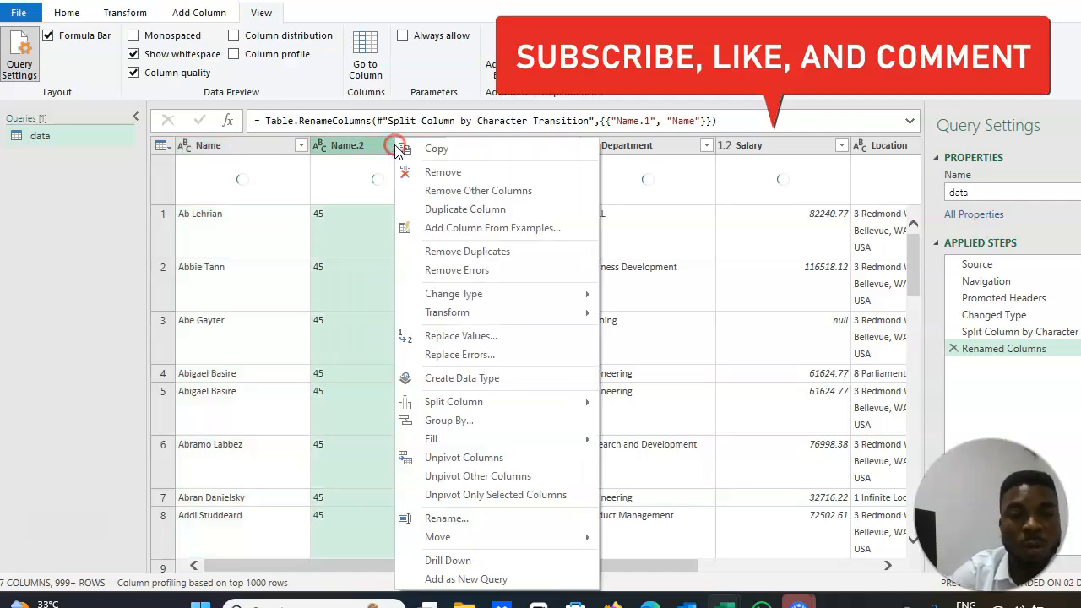
pyautogui.click(432, 174)
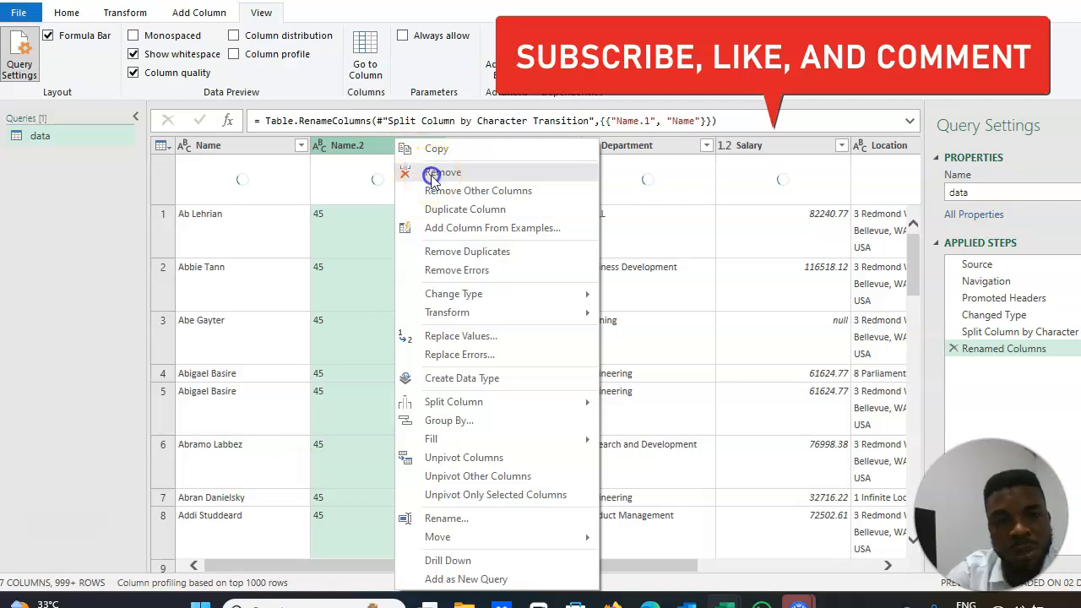